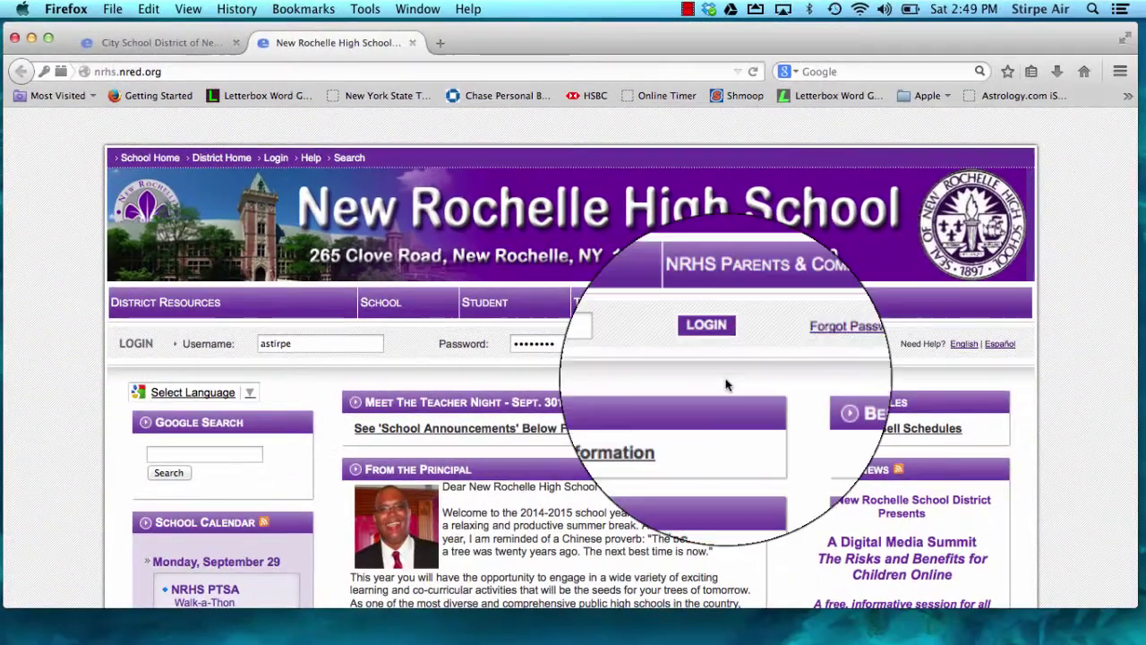
Step: Open the Blackboard Log In page from the Student links and maximize its window
mouse_move(484, 317)
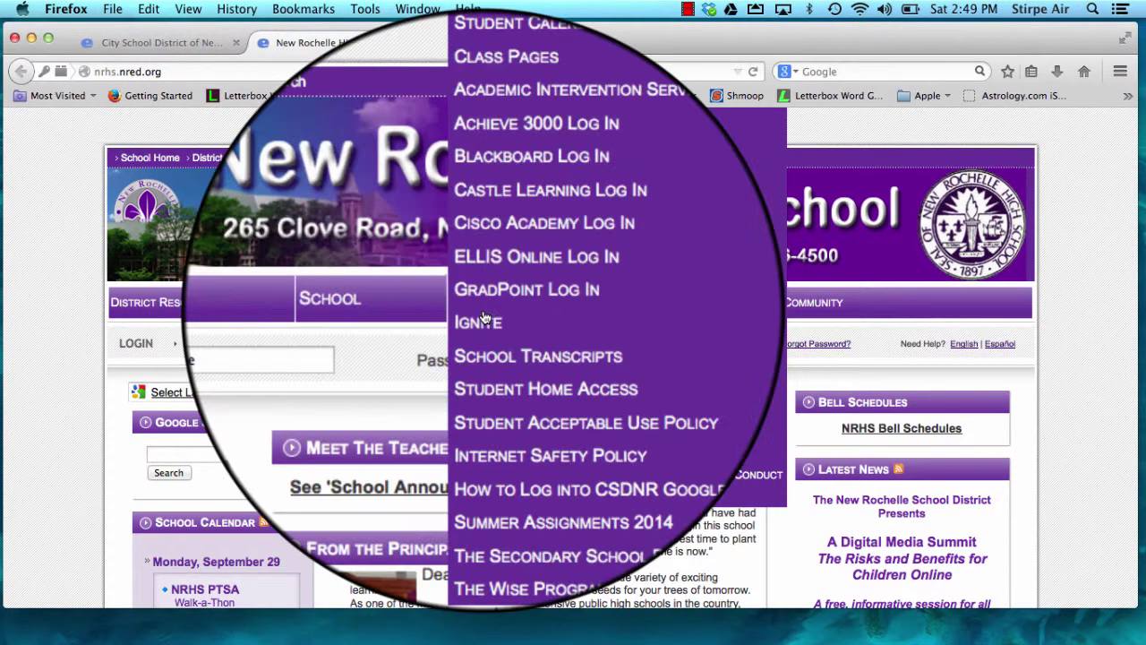
left_click(489, 216)
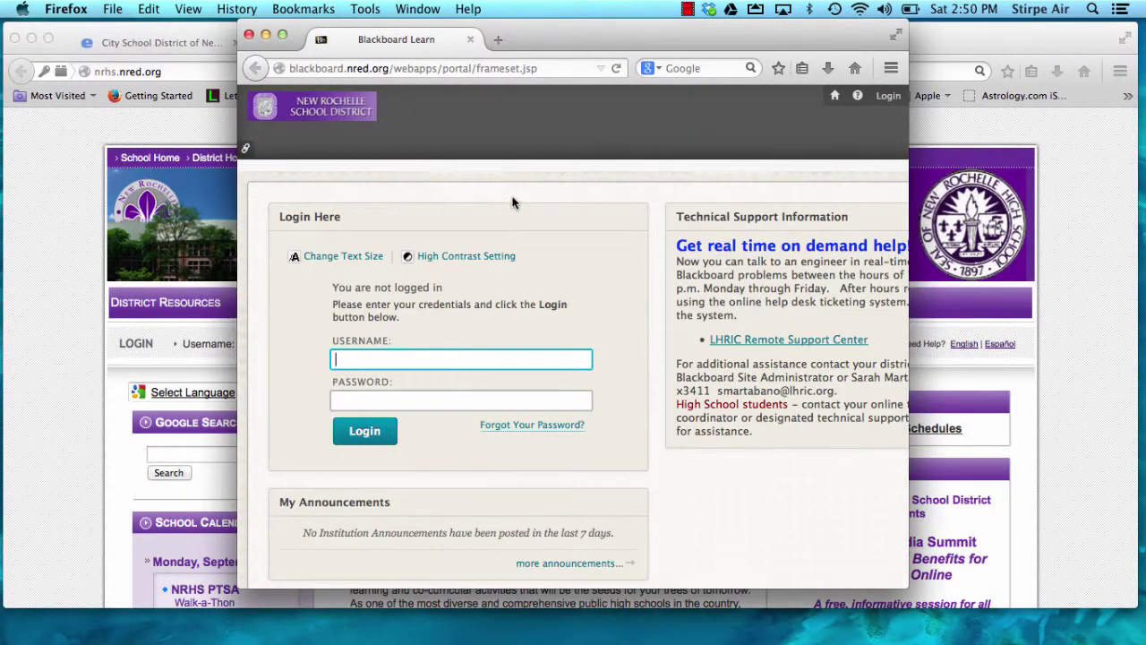
left_click(895, 34)
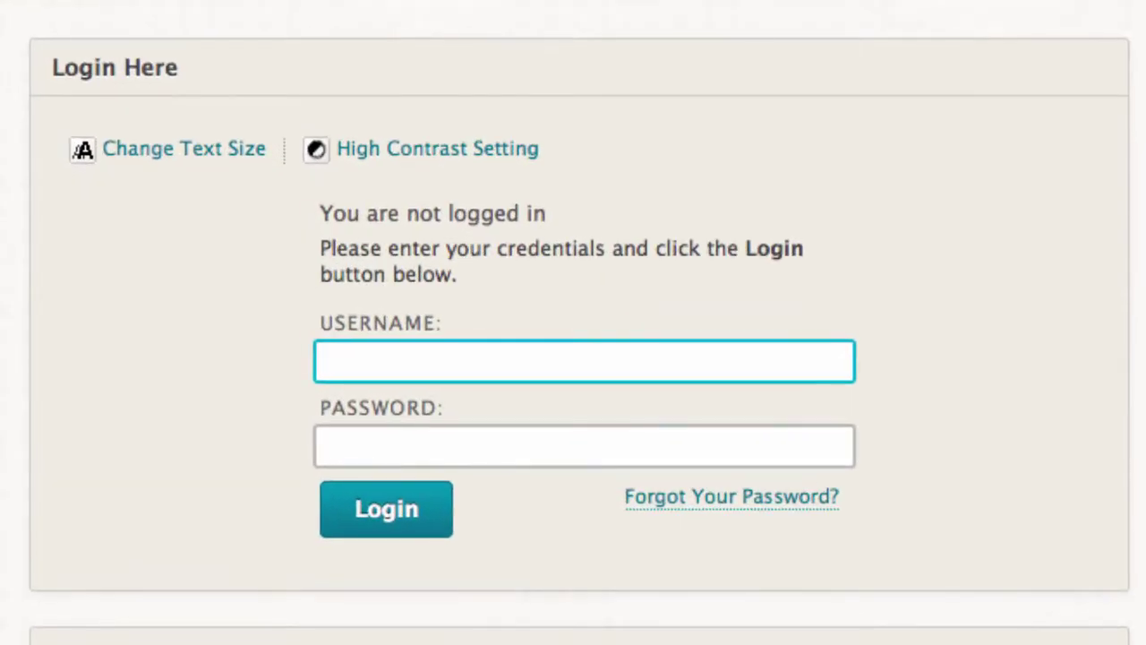
Step: Sign in with the student account's username and password
type("nr.10223")
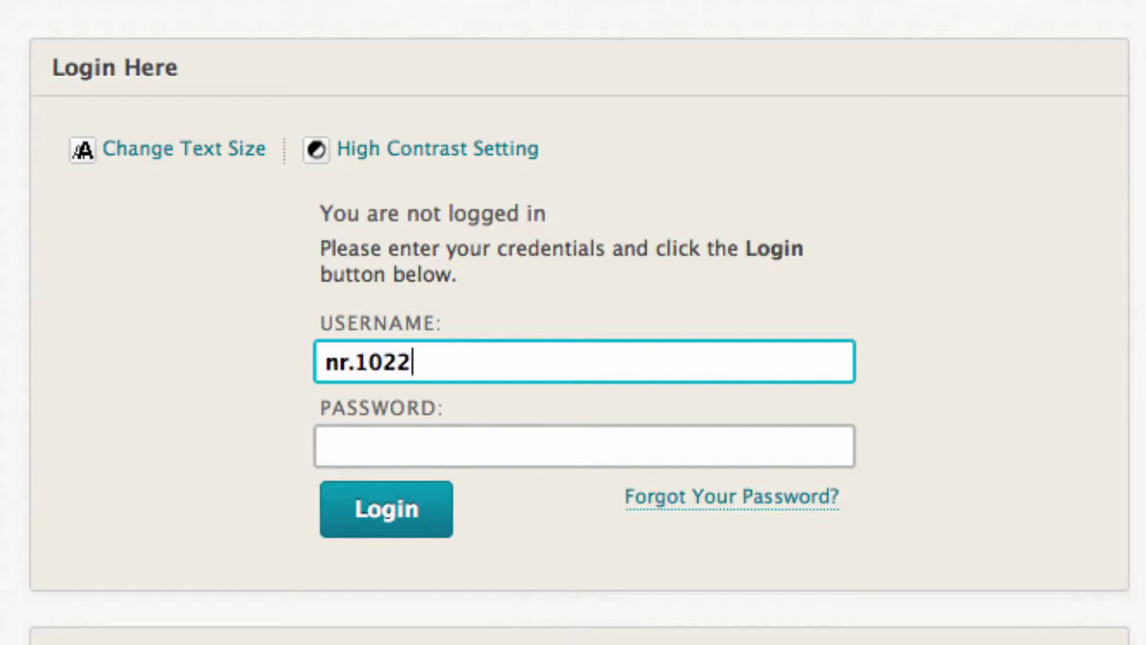
type("45")
left_click(447, 446)
type("••••••••")
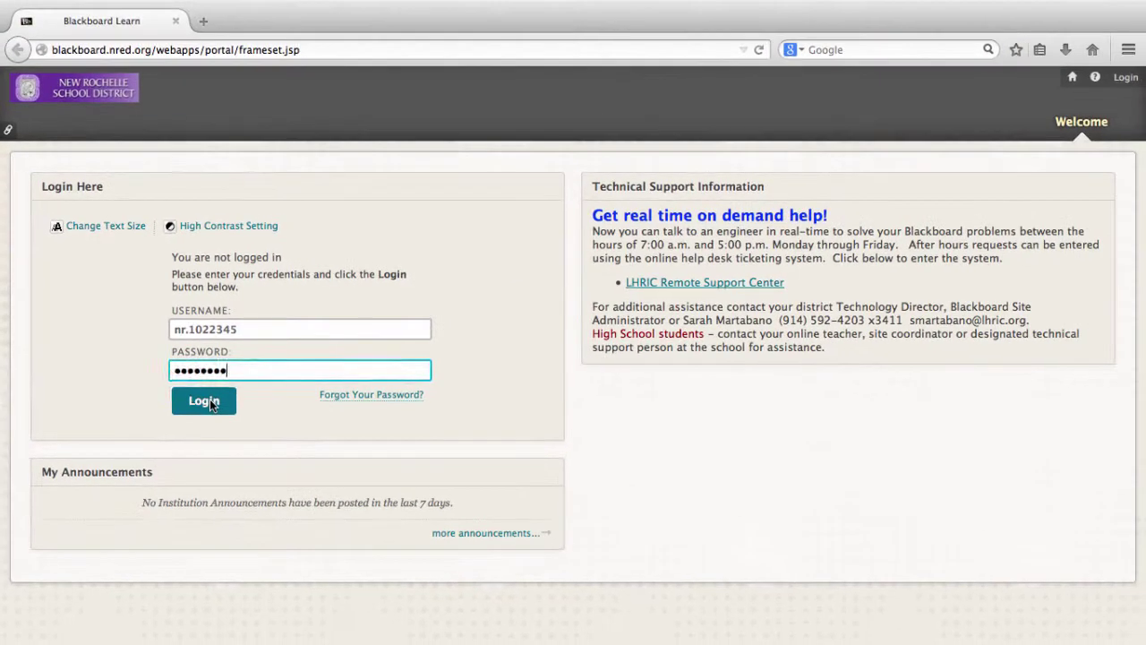
left_click(268, 435)
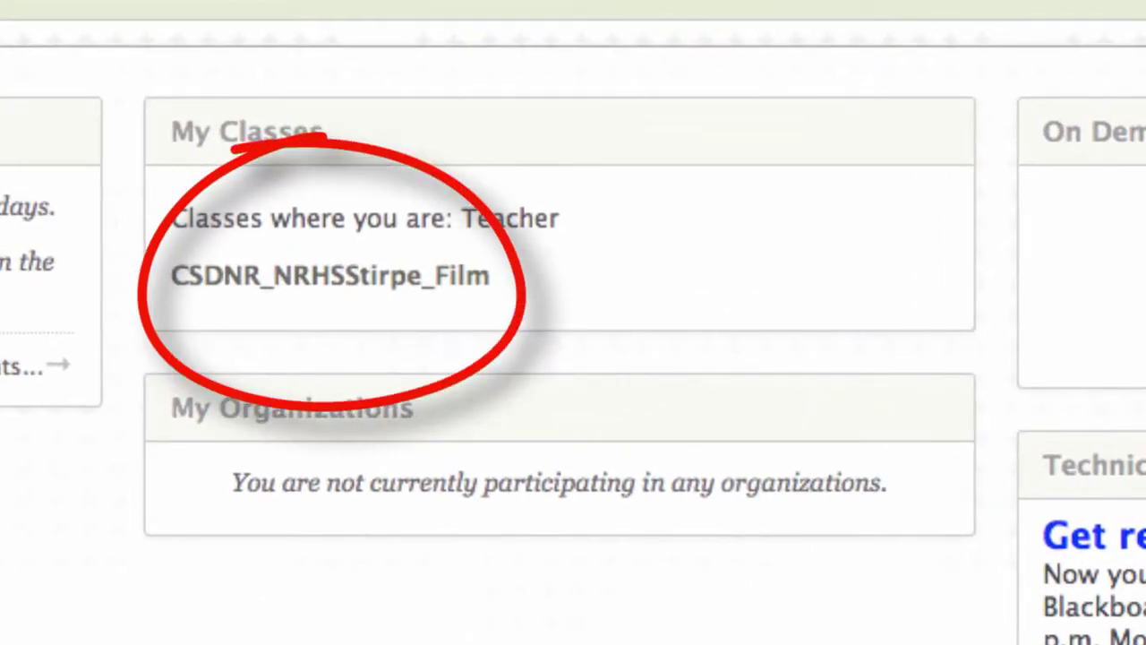
Step: Open the film class and its Content page showing Journal One, Two and Three
left_click(220, 293)
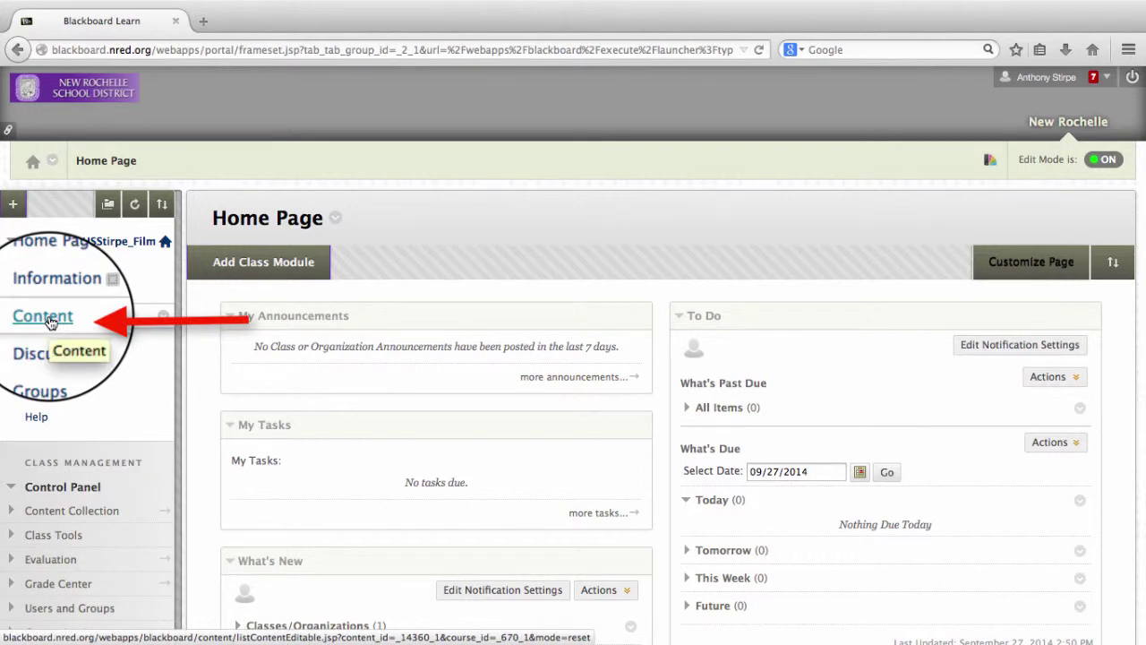
left_click(50, 321)
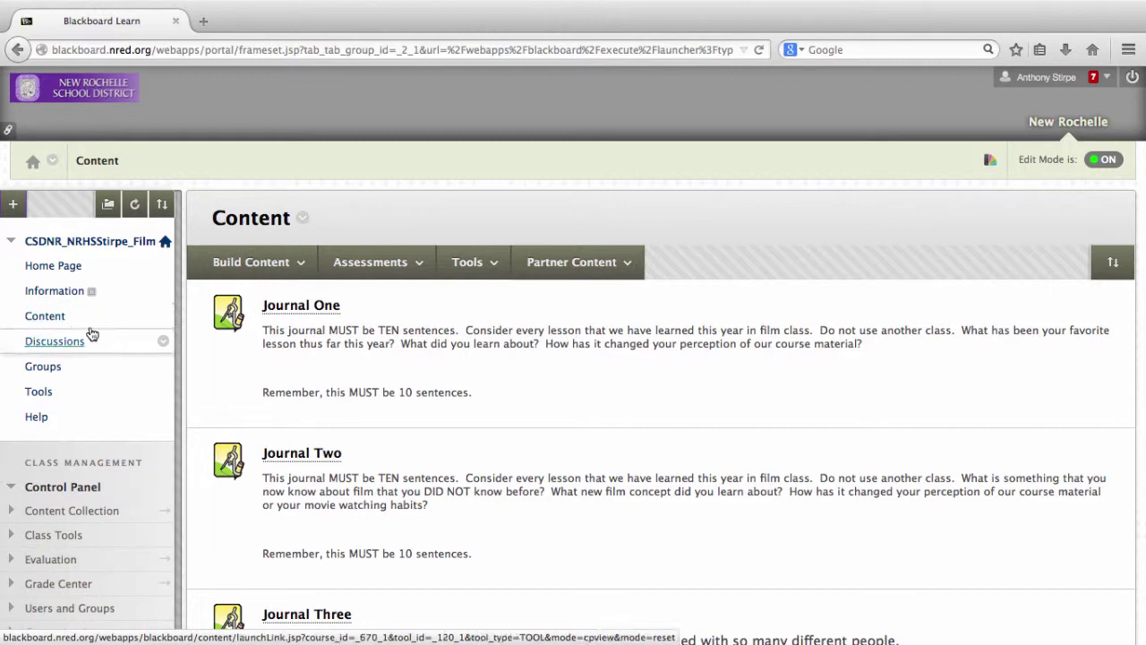
scroll(538, 374, "down", 6)
scroll(393, 439, "down", 5)
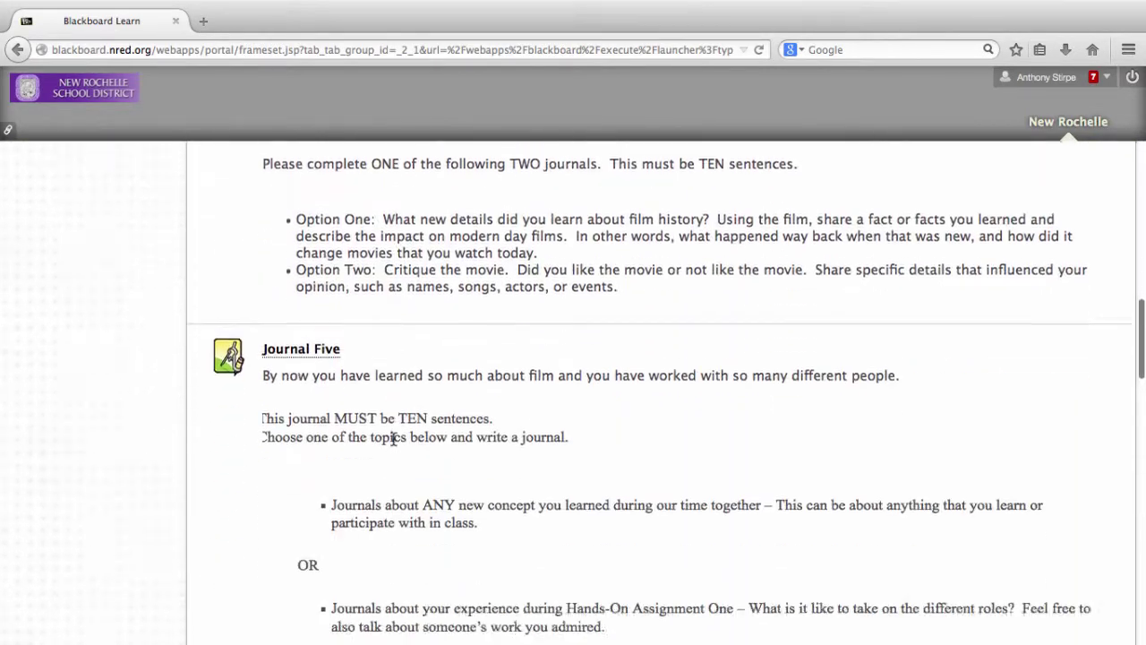
scroll(391, 439, "up", 15)
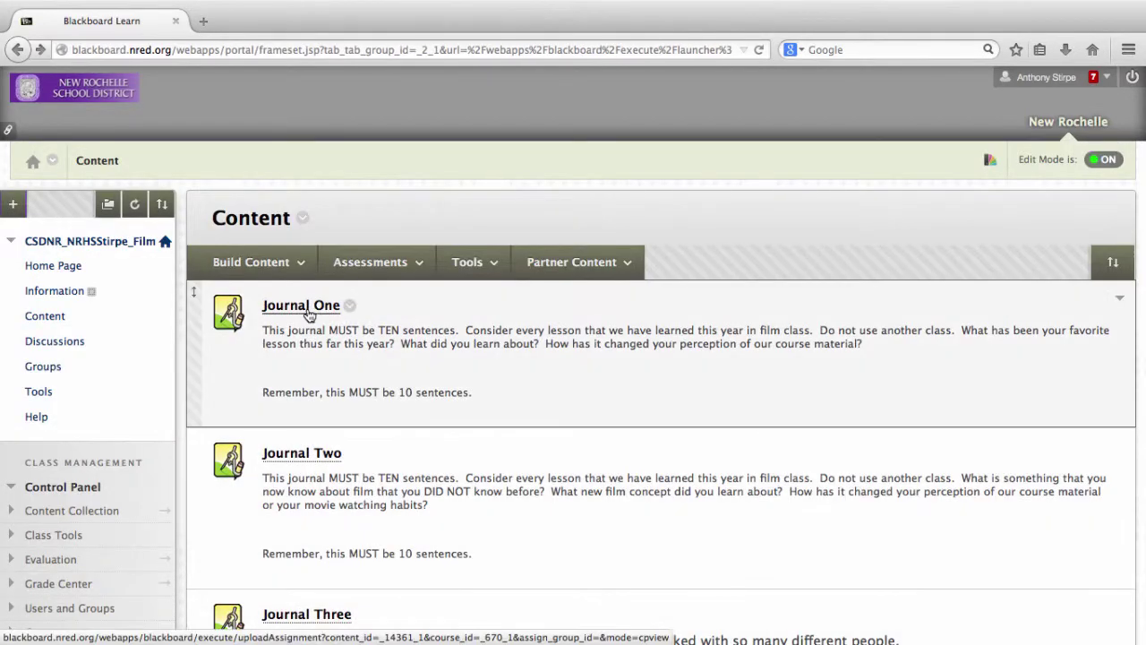
Step: Open the Journal One assignment and expand its Type Submission editor
left_click(309, 310)
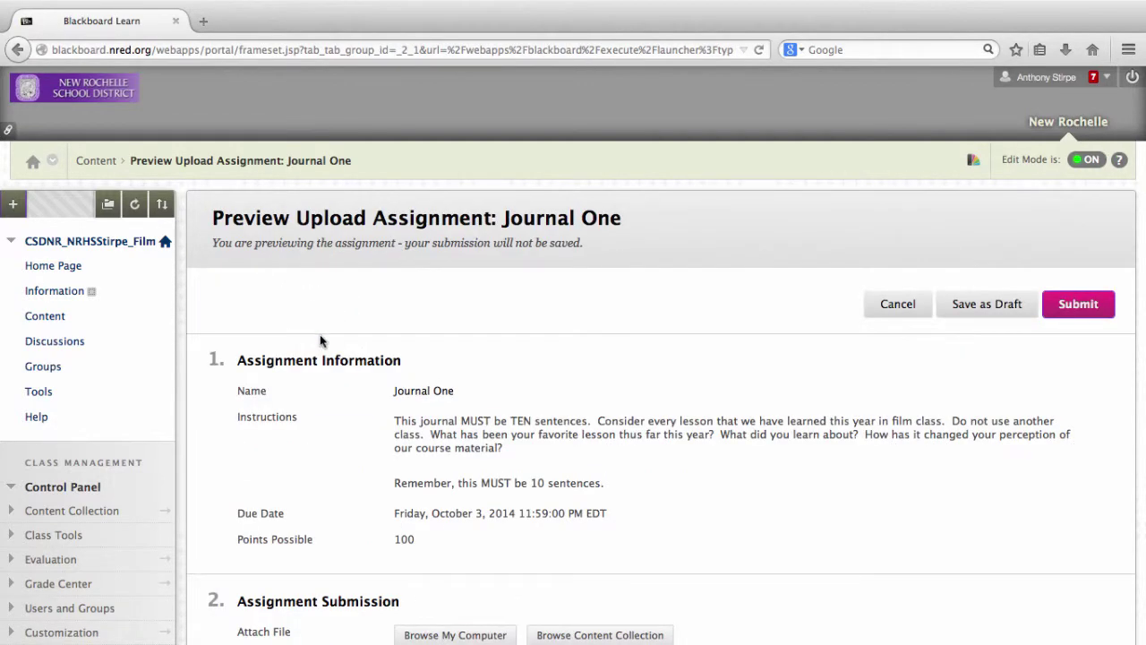
scroll(337, 435, "down", 2)
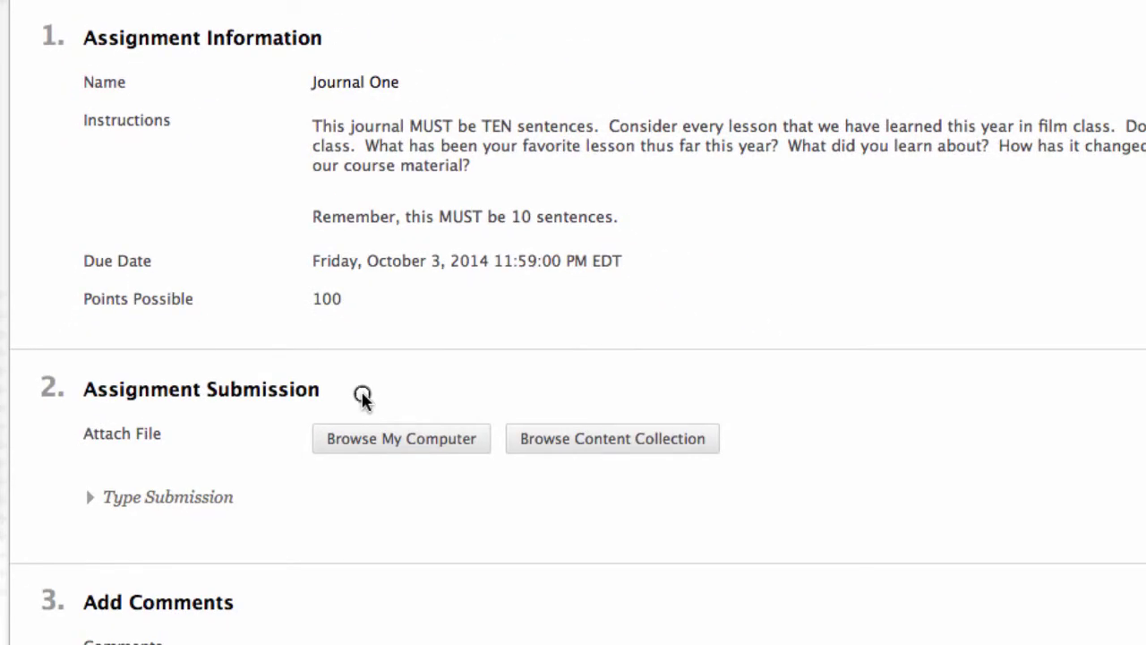
scroll(363, 400, "down", 2)
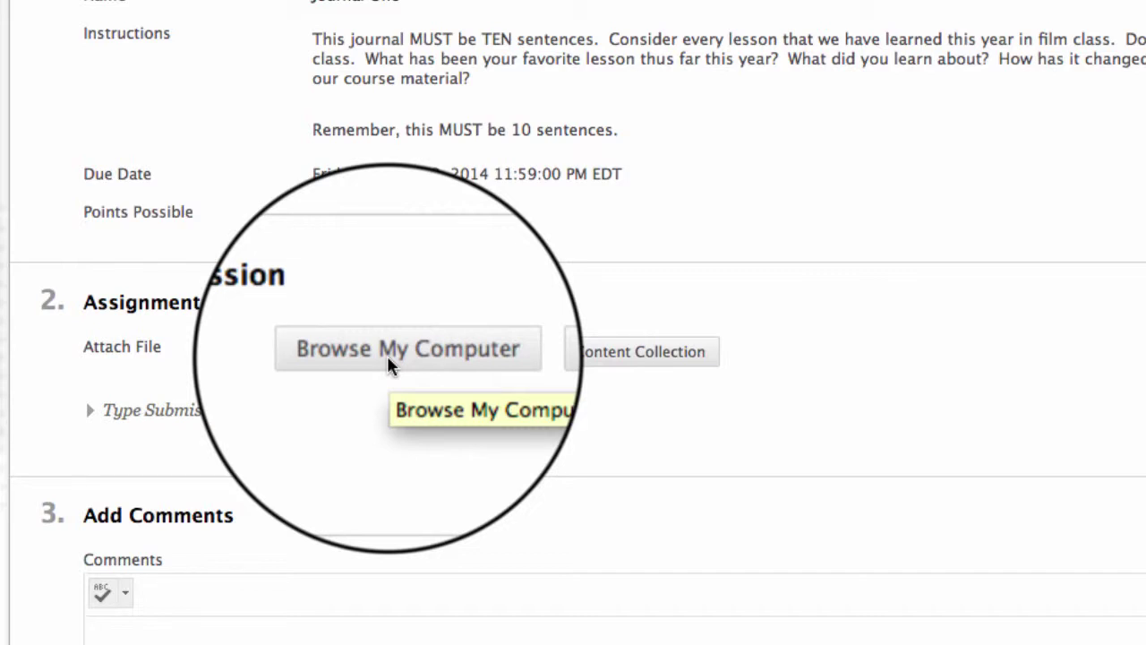
left_click(196, 424)
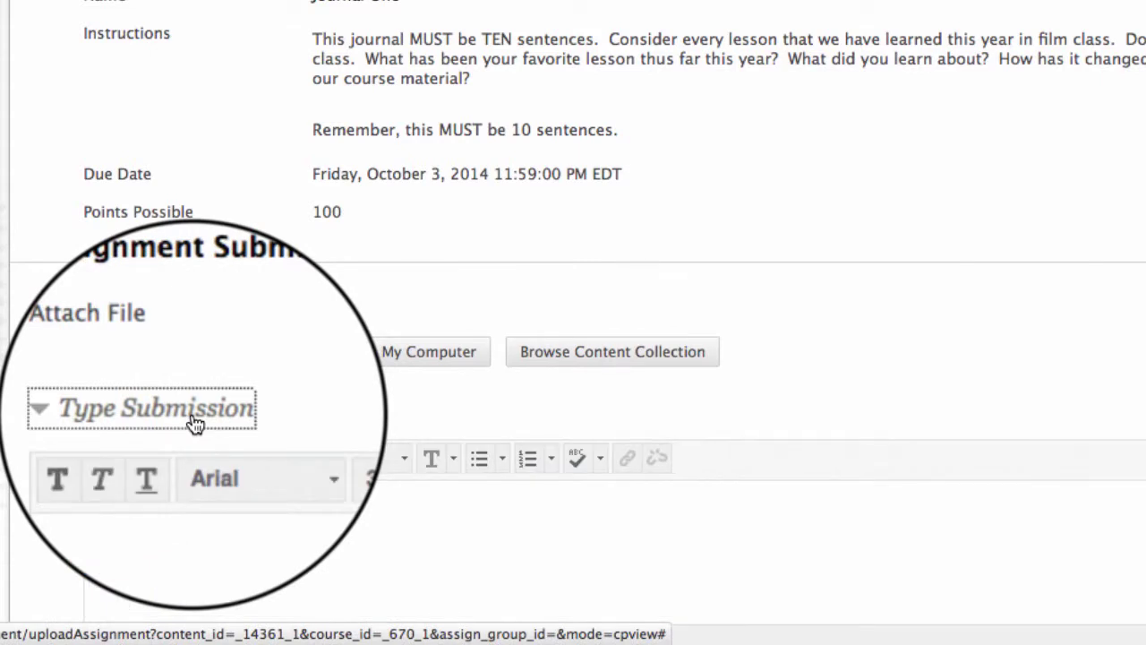
Step: Type 'That is right, type your journal here!' as the submission text
scroll(191, 376, "down", 1)
left_click(177, 467)
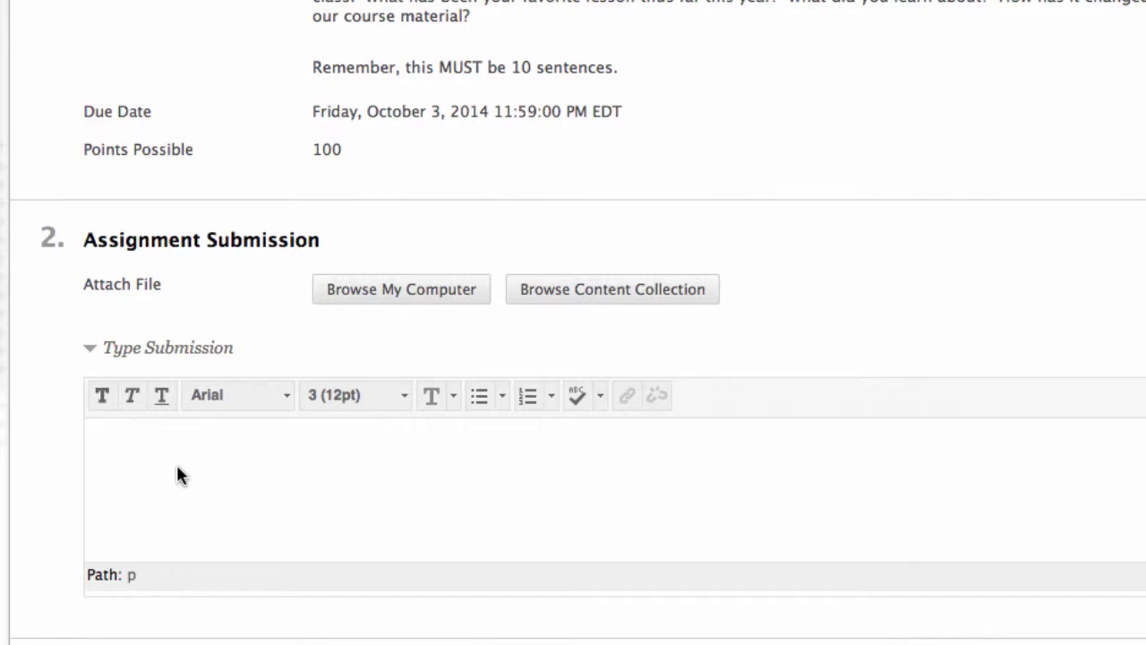
type("That is right, type your journal here!")
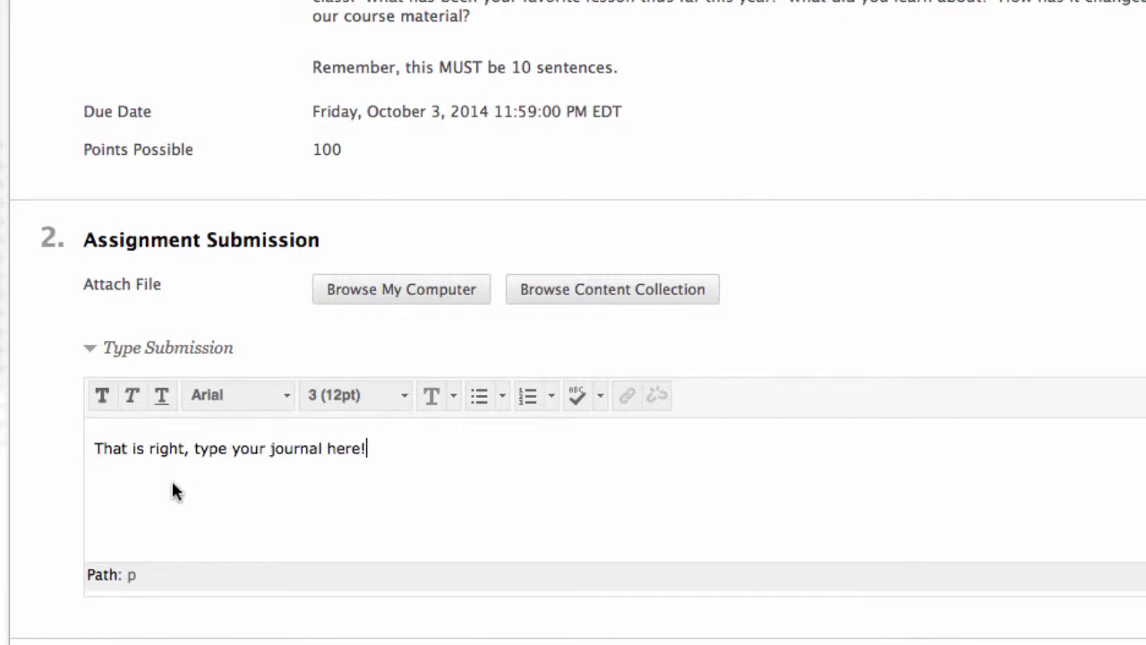
scroll(172, 490, "down", 5)
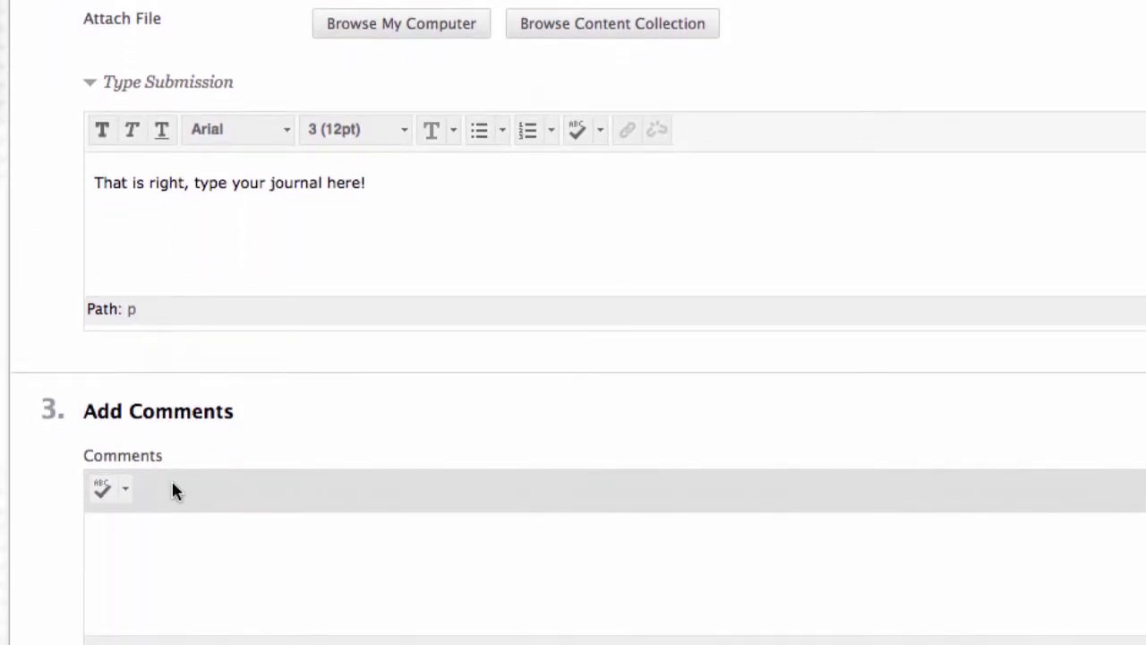
left_click(128, 85)
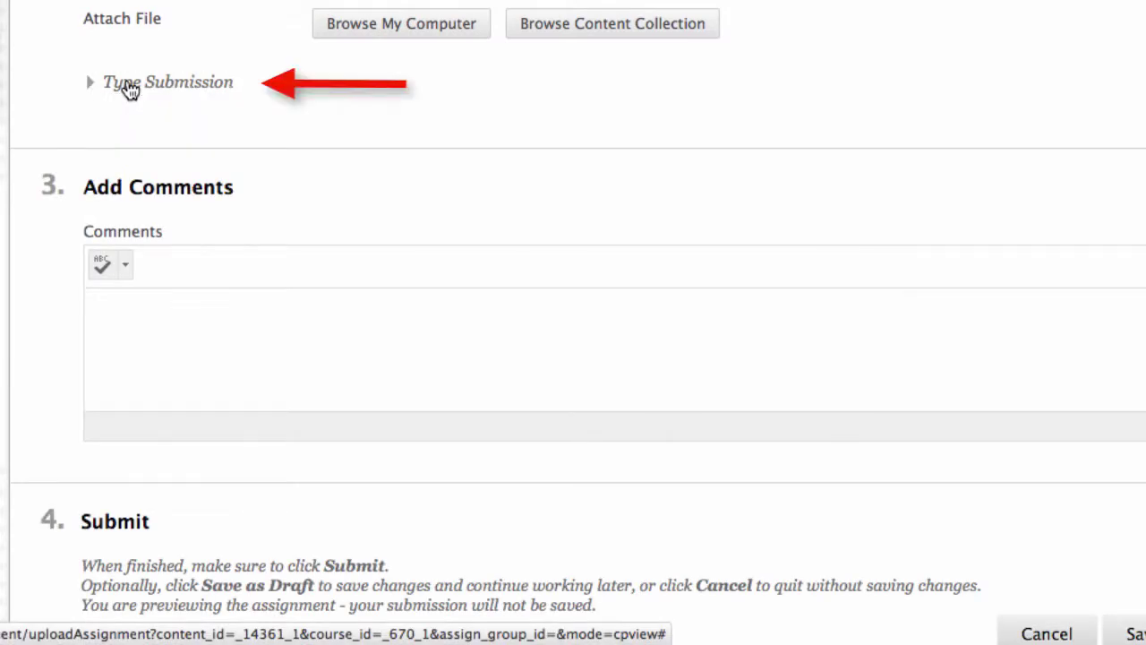
left_click(129, 86)
left_click(129, 87)
left_click(129, 86)
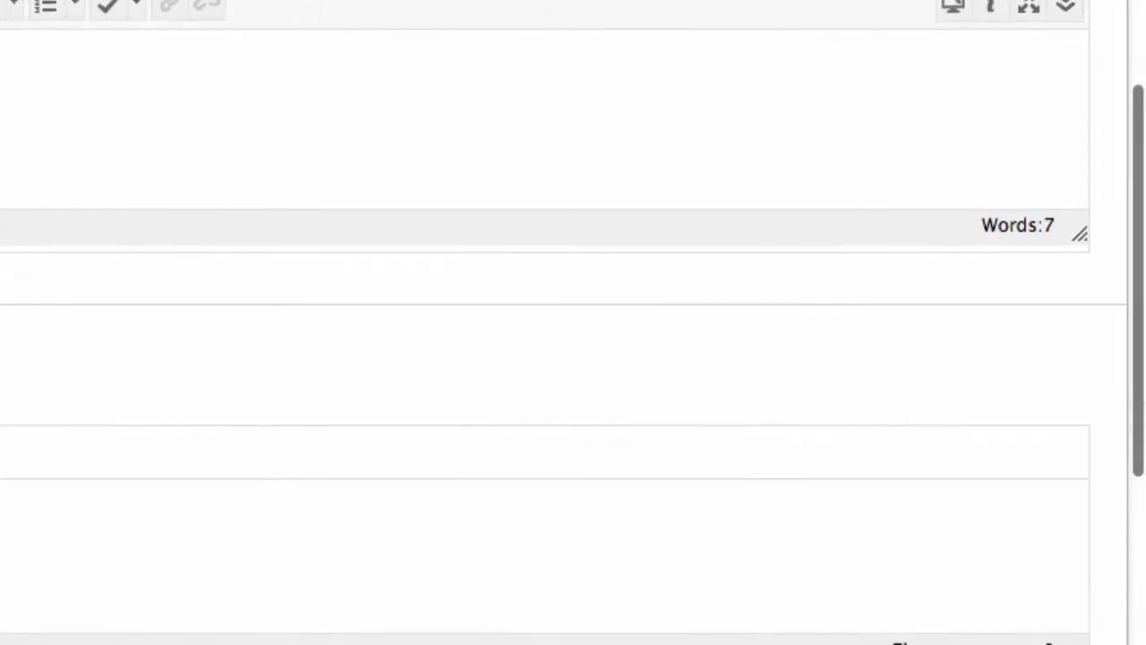
Step: Submit the Journal One assignment with its typed journal text
scroll(573, 323, "down", 5)
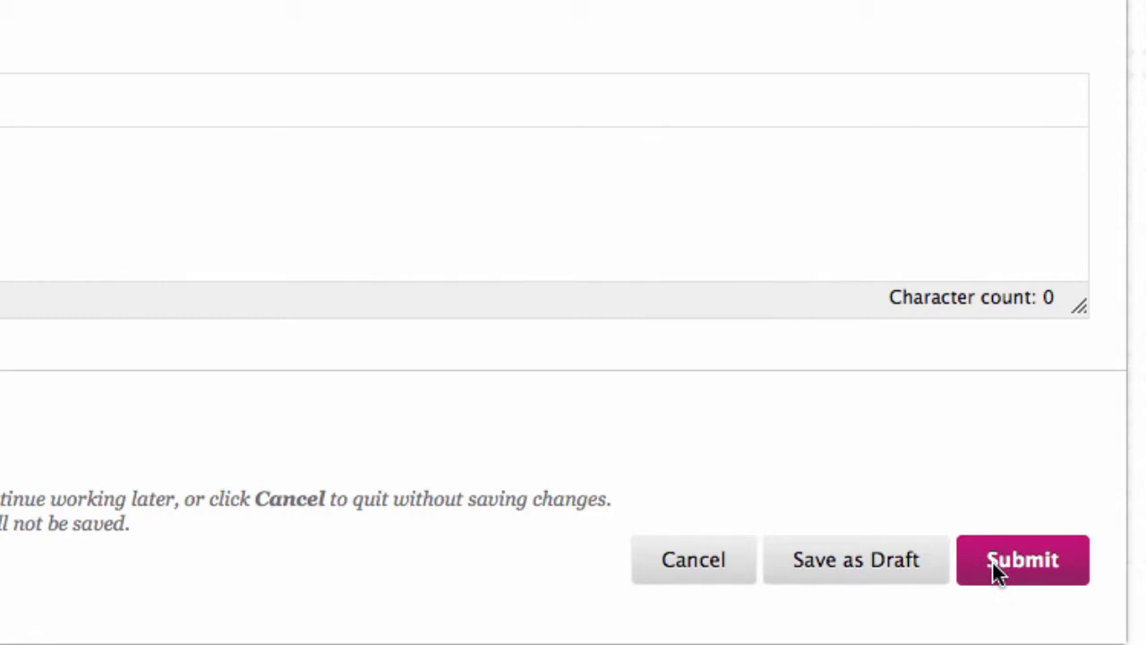
left_click(994, 562)
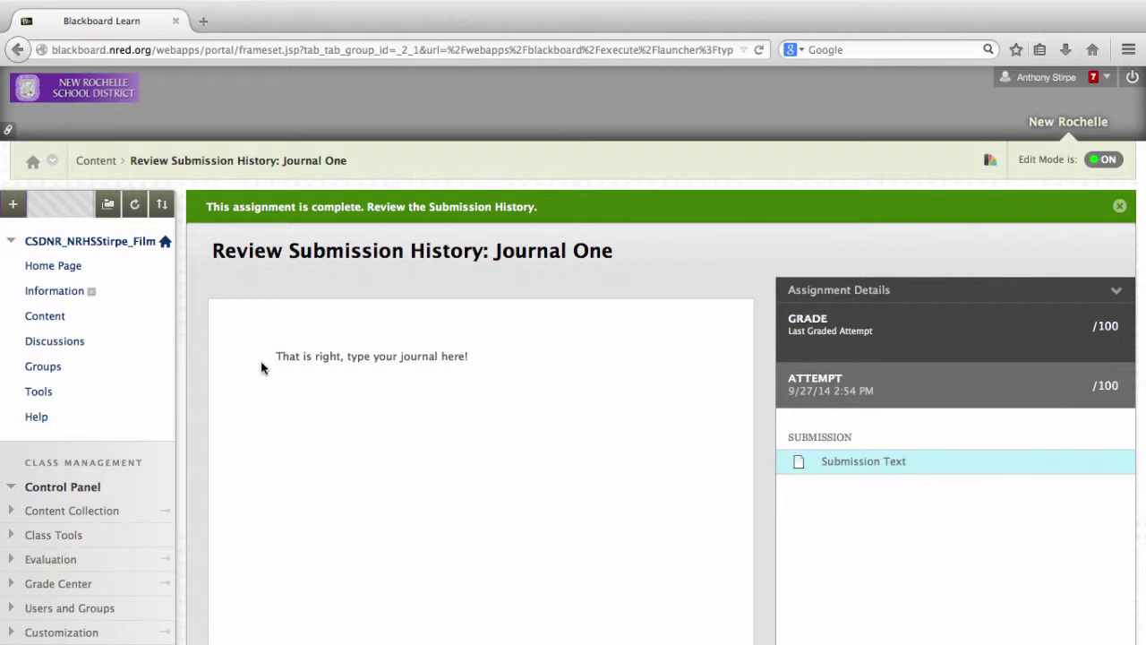
Step: Return to Content, reopen Journal One and expand the Type Submission editor
left_click(46, 316)
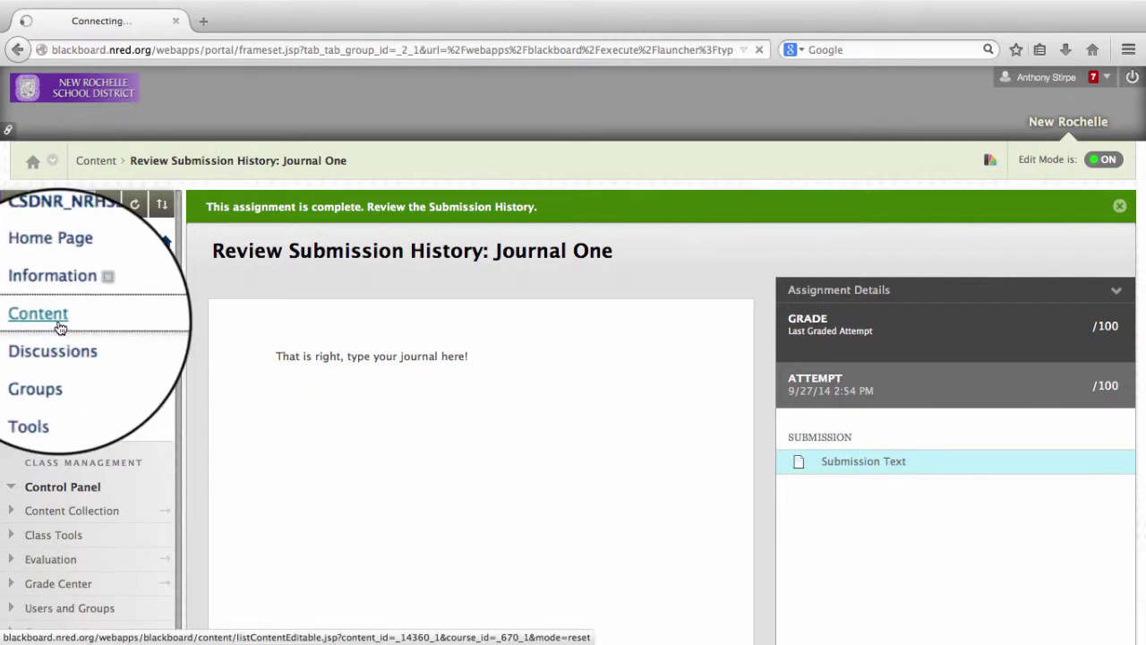
left_click(279, 292)
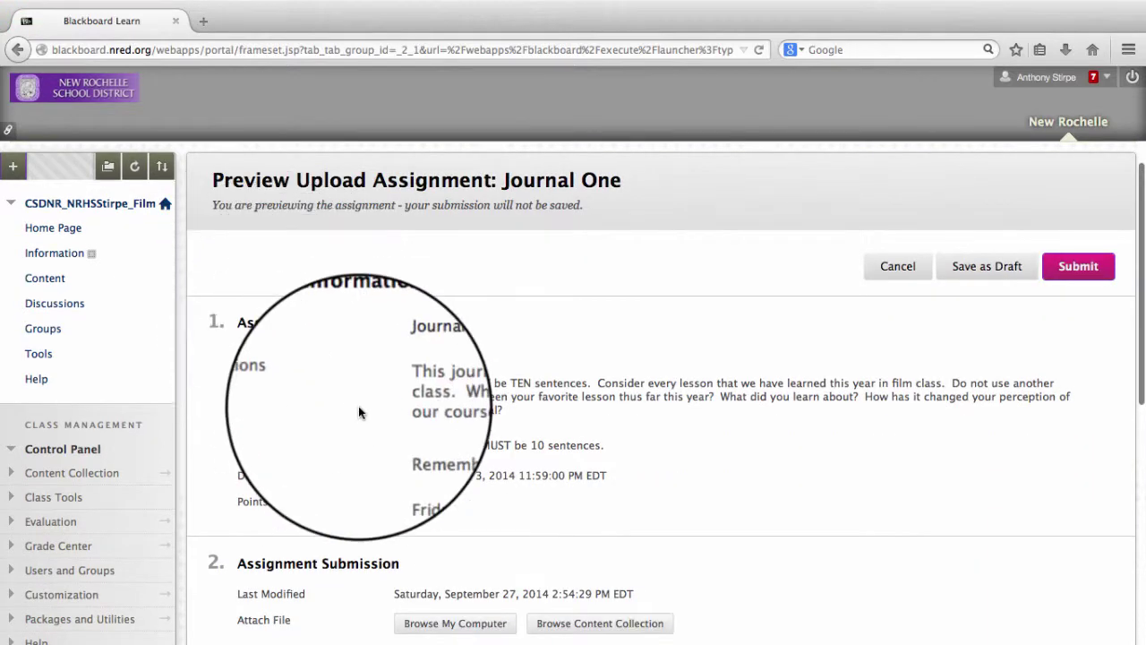
scroll(359, 407, "down", 6)
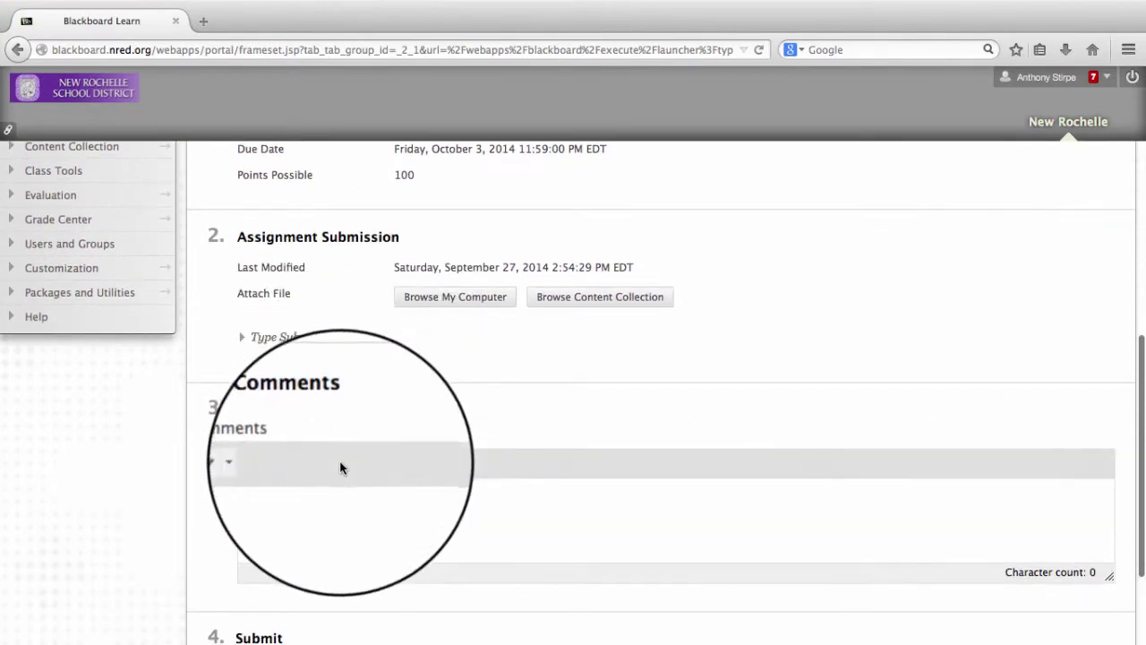
left_click(317, 339)
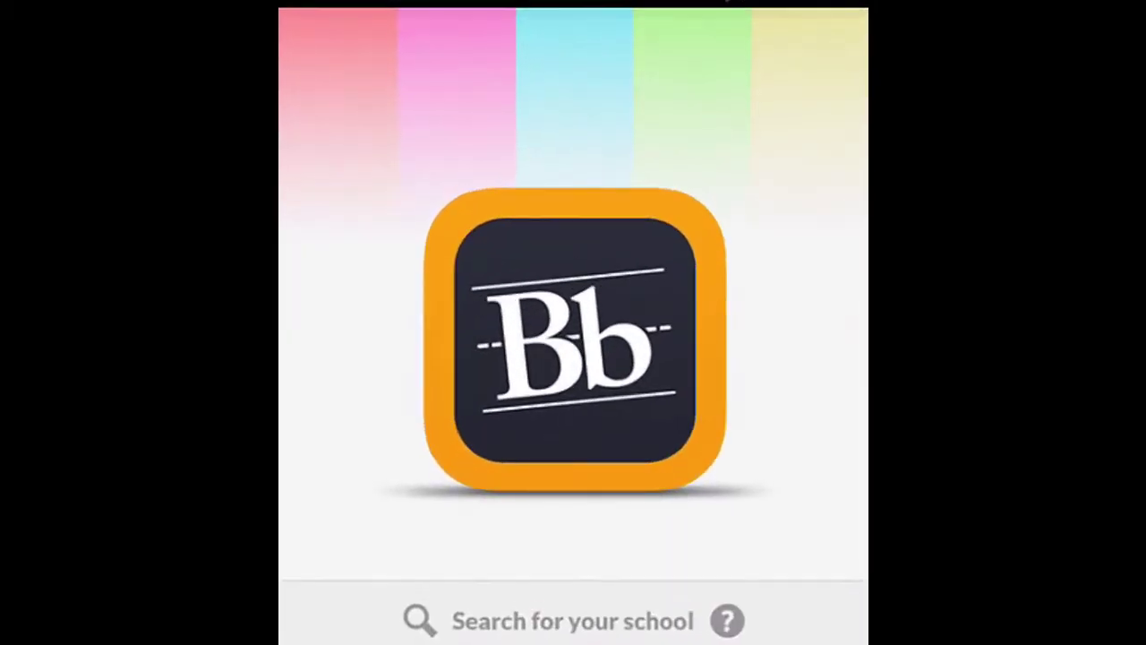
Step: Search 'boces' and choose Southern Westchester BOCES in the mobile app
left_click(573, 620)
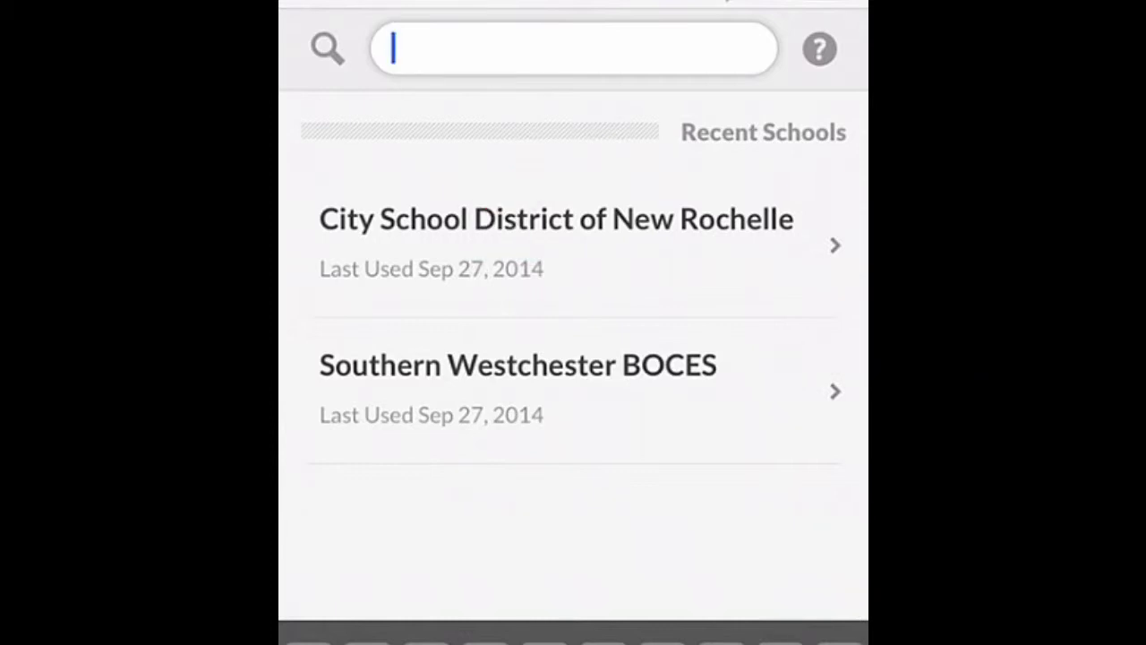
type("boces")
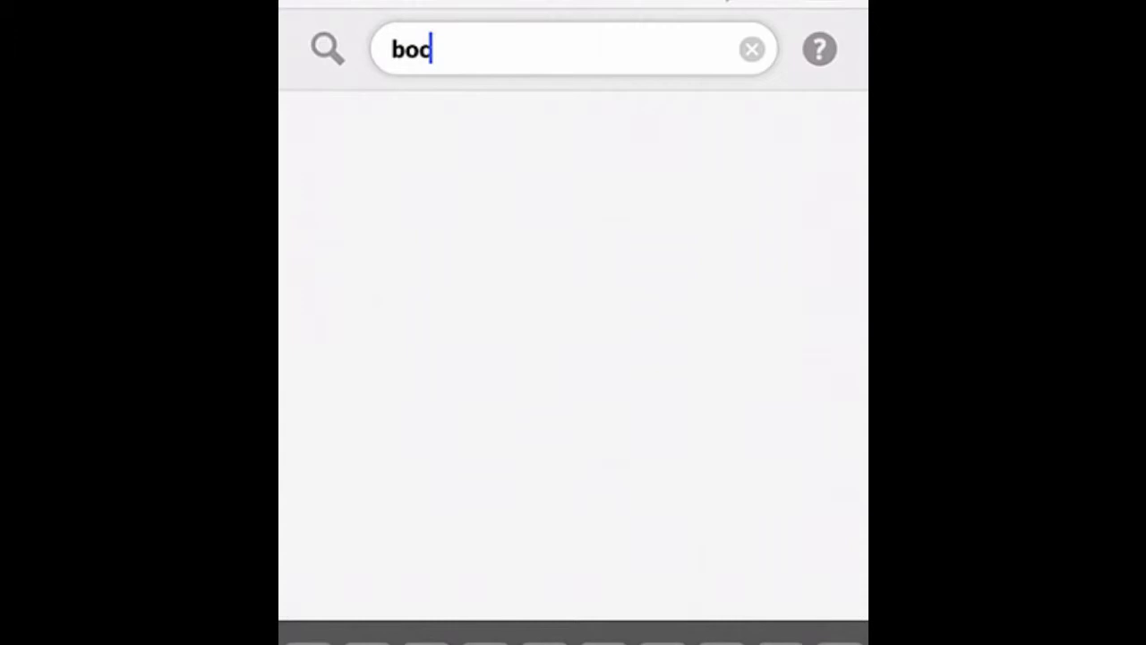
left_click(511, 492)
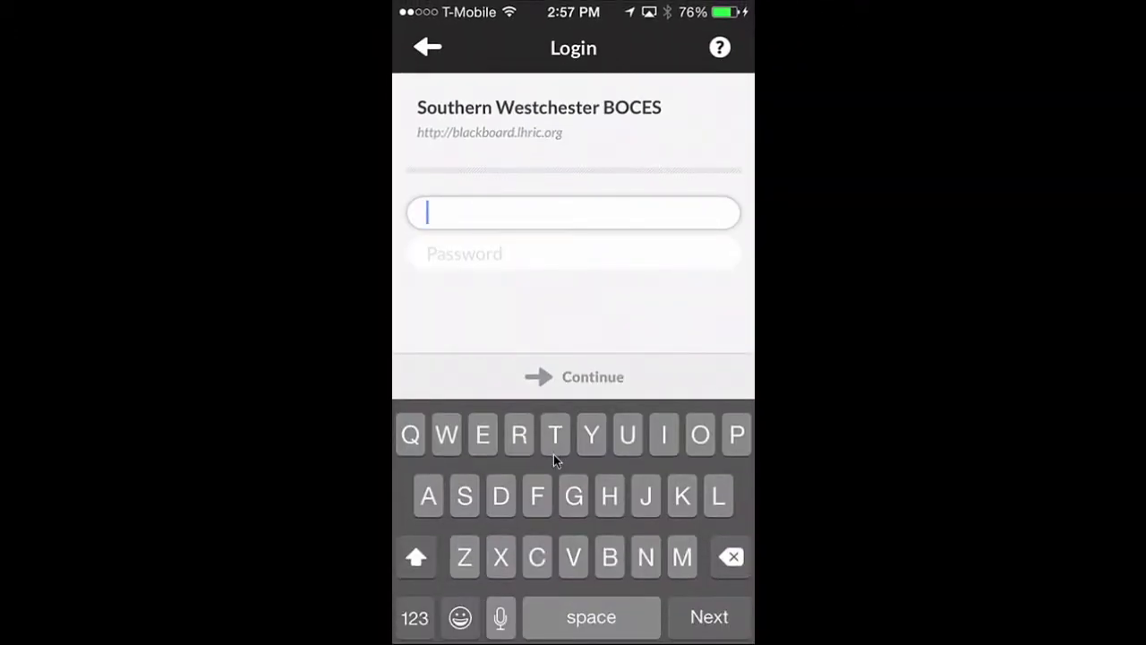
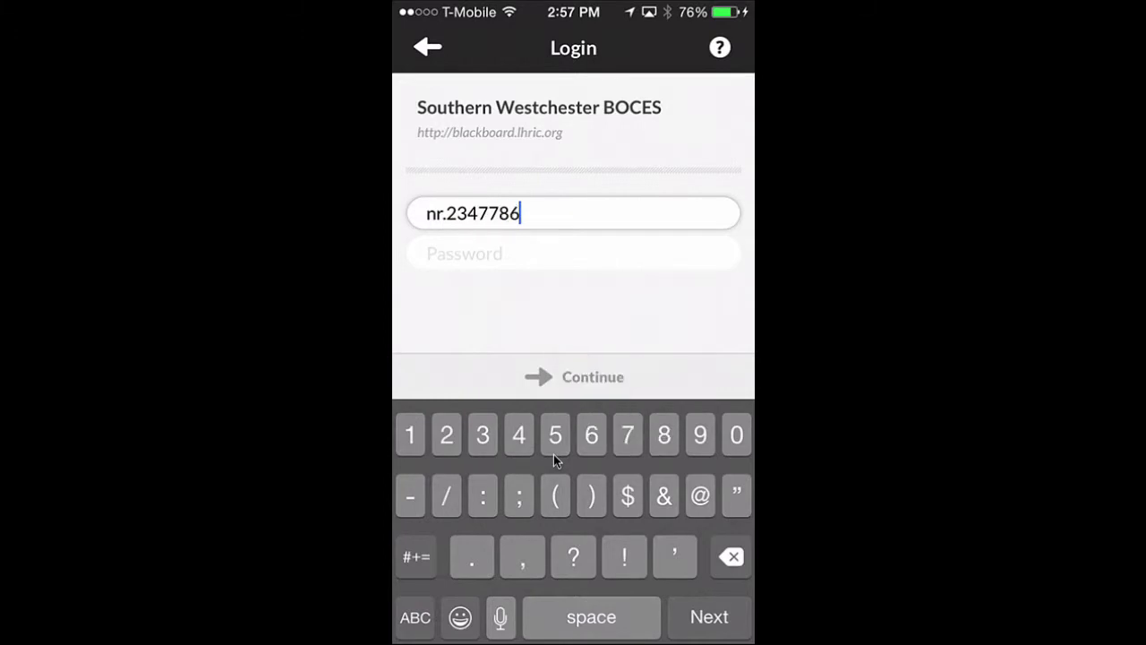
Step: Log in to the mobile app with the student's username and password
key("Return")
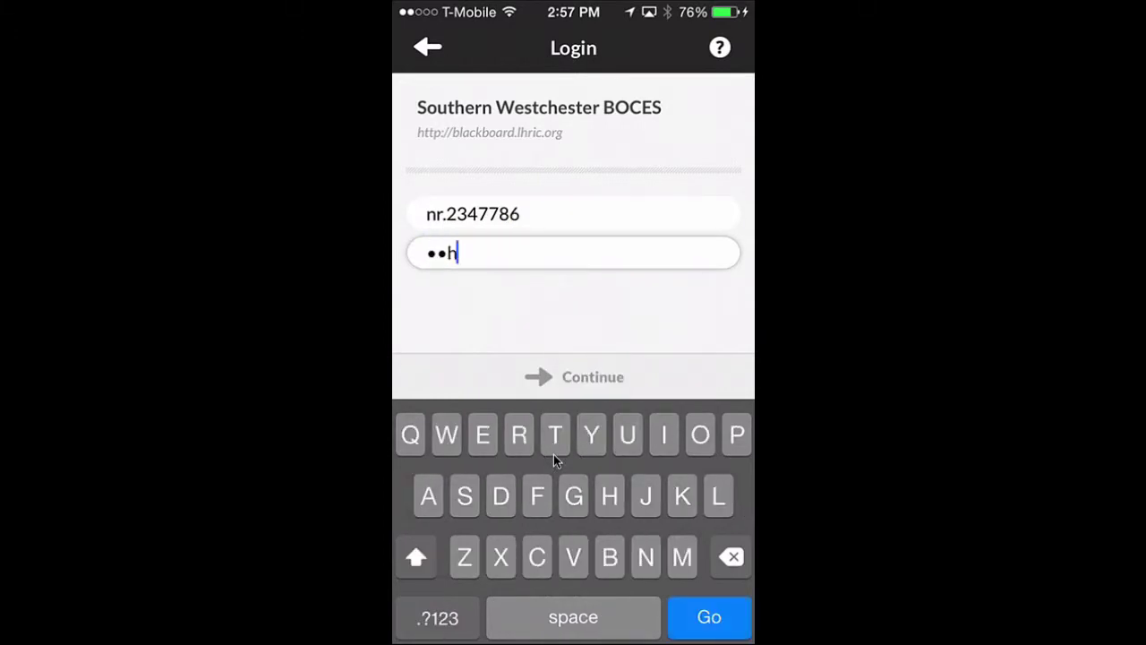
key("Return")
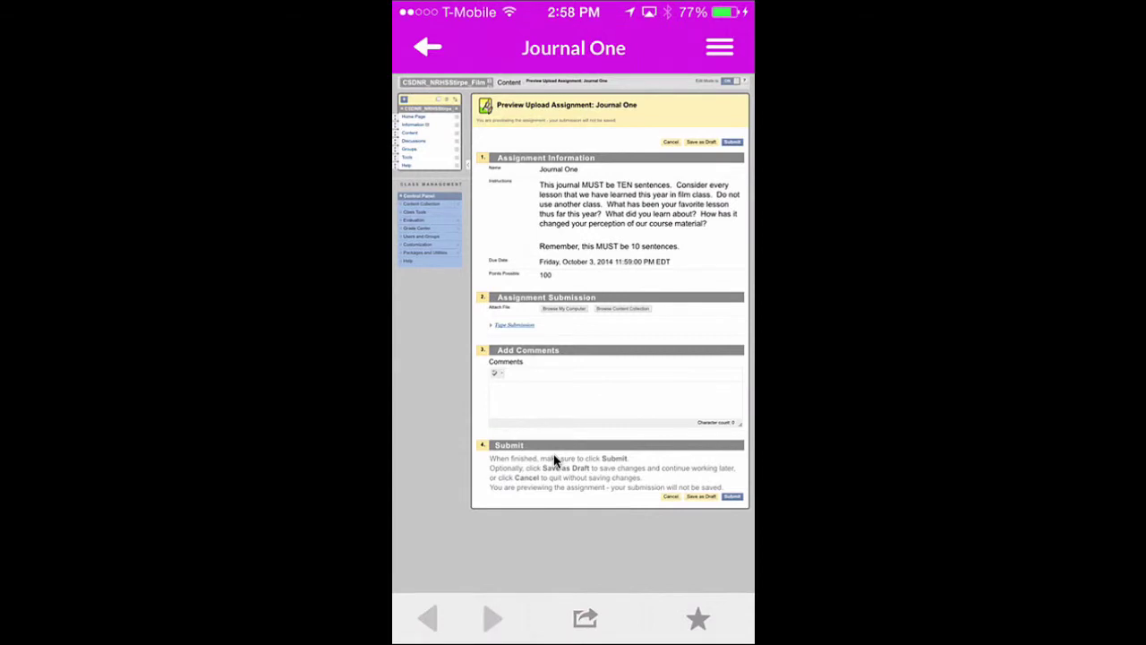
double_click(554, 459)
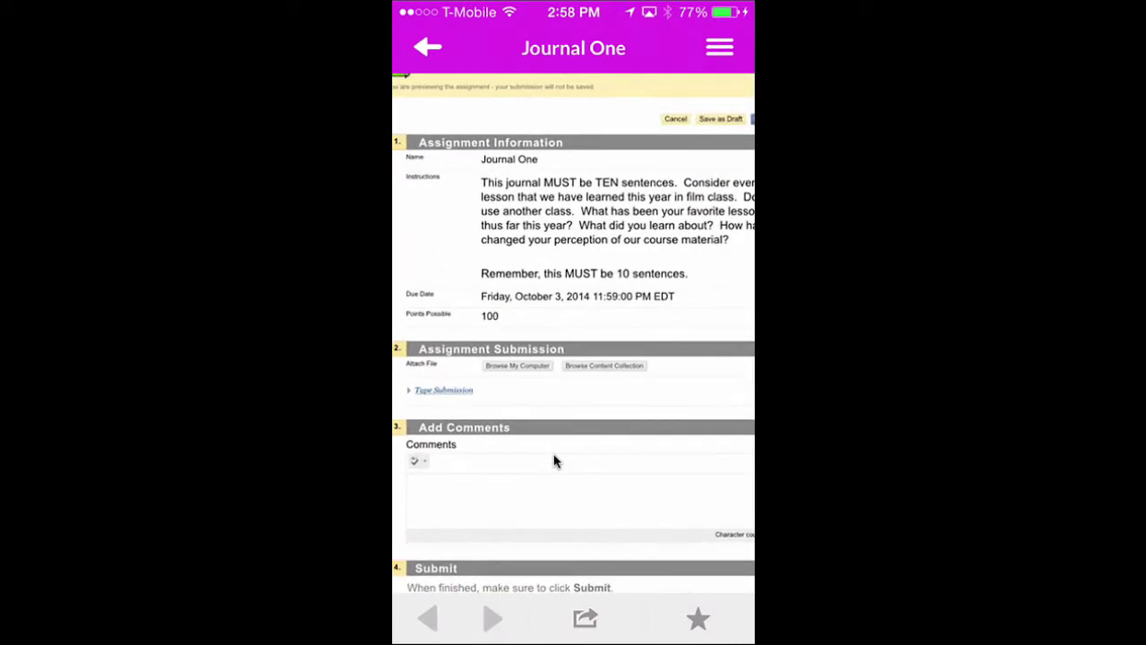
scroll(554, 460, "down", 3)
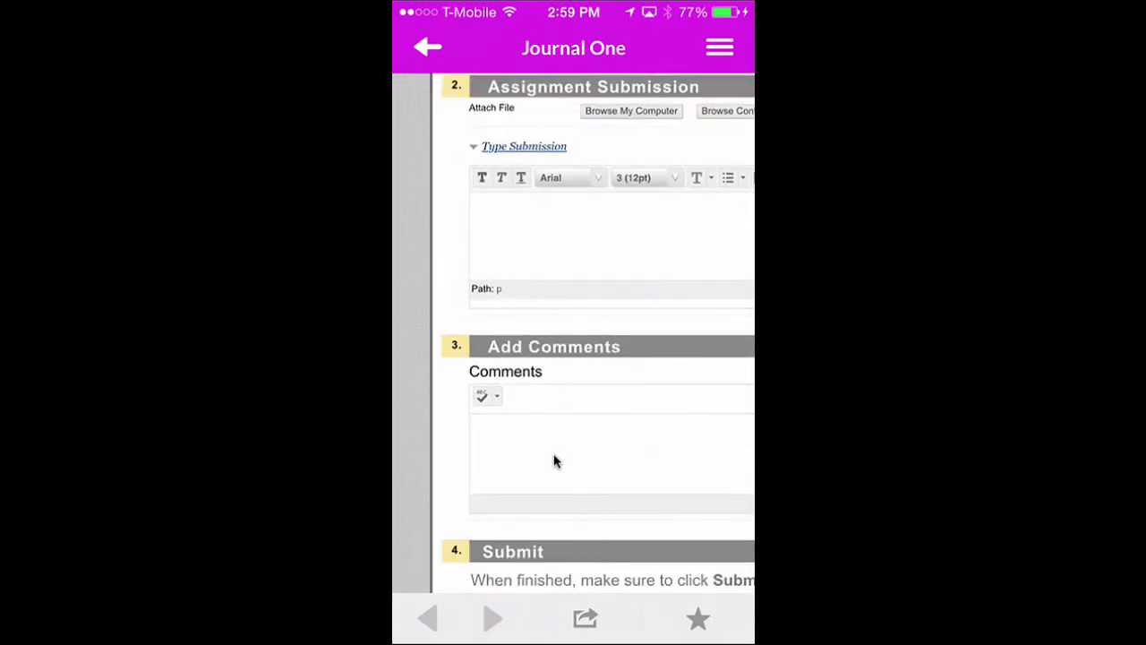
scroll(553, 461, "down", 4)
scroll(554, 461, "right", 4)
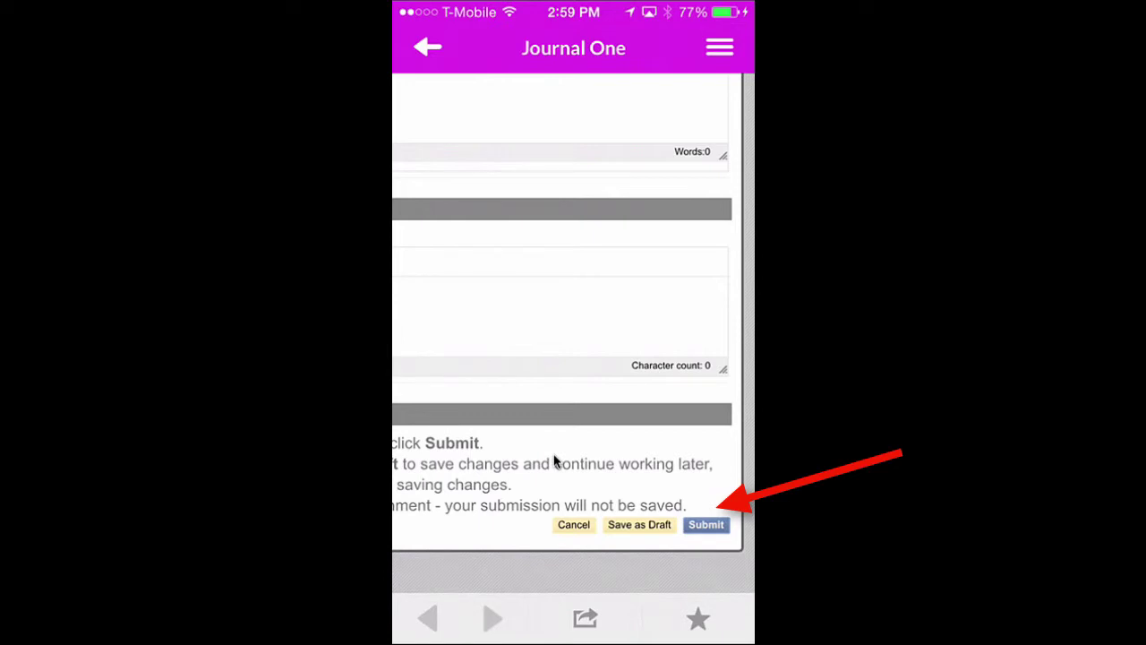
scroll(553, 461, "left", 4)
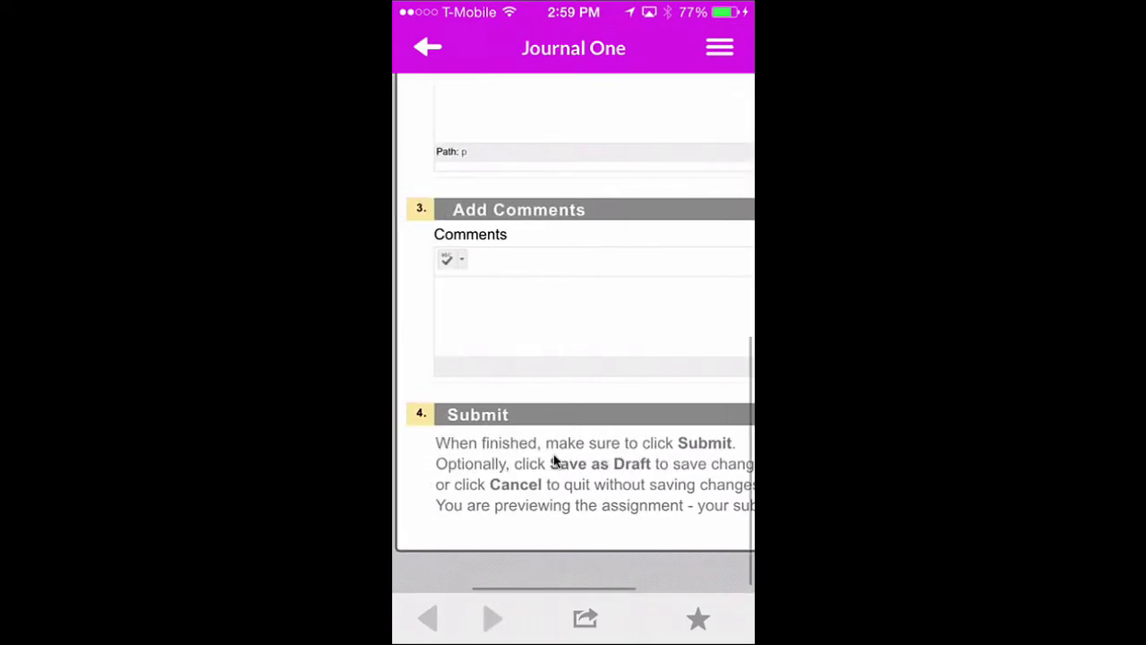
scroll(553, 461, "up", 3)
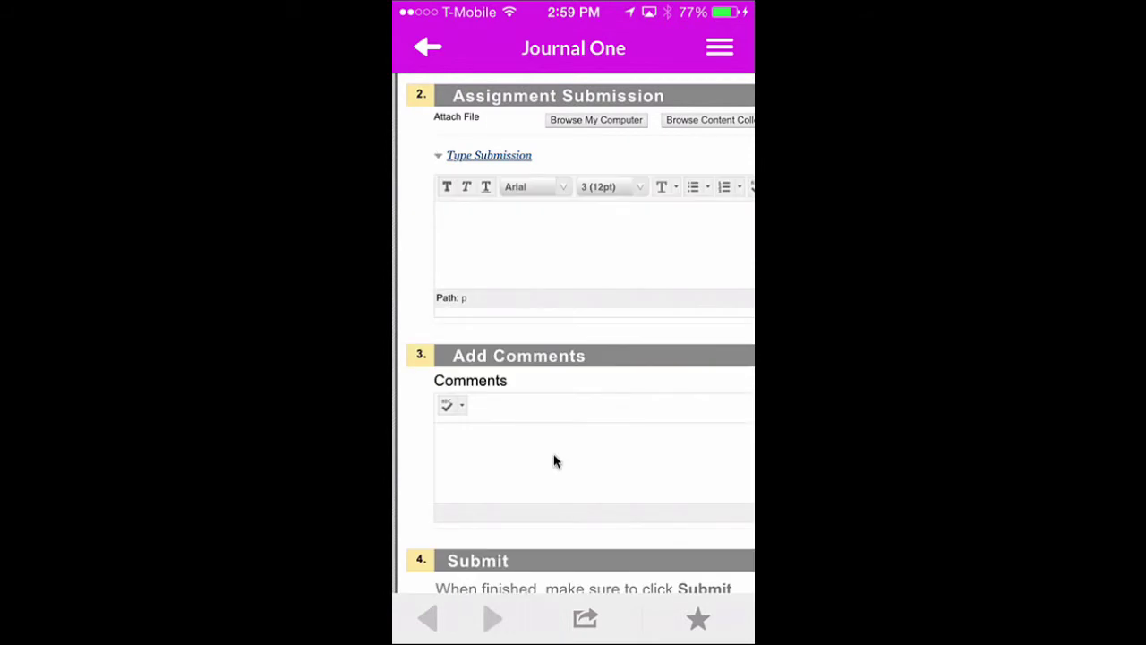
scroll(553, 461, "down", 3)
scroll(554, 461, "right", 3)
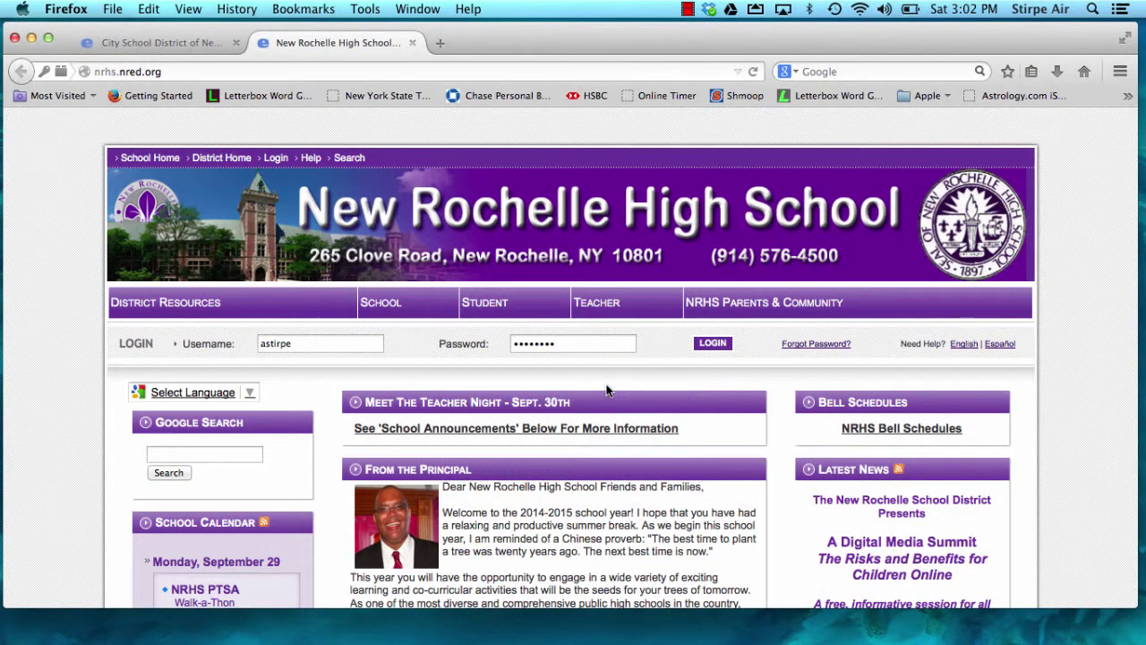
Step: Open Blackboard Log In from the Student menu in a full-screen window
mouse_move(488, 309)
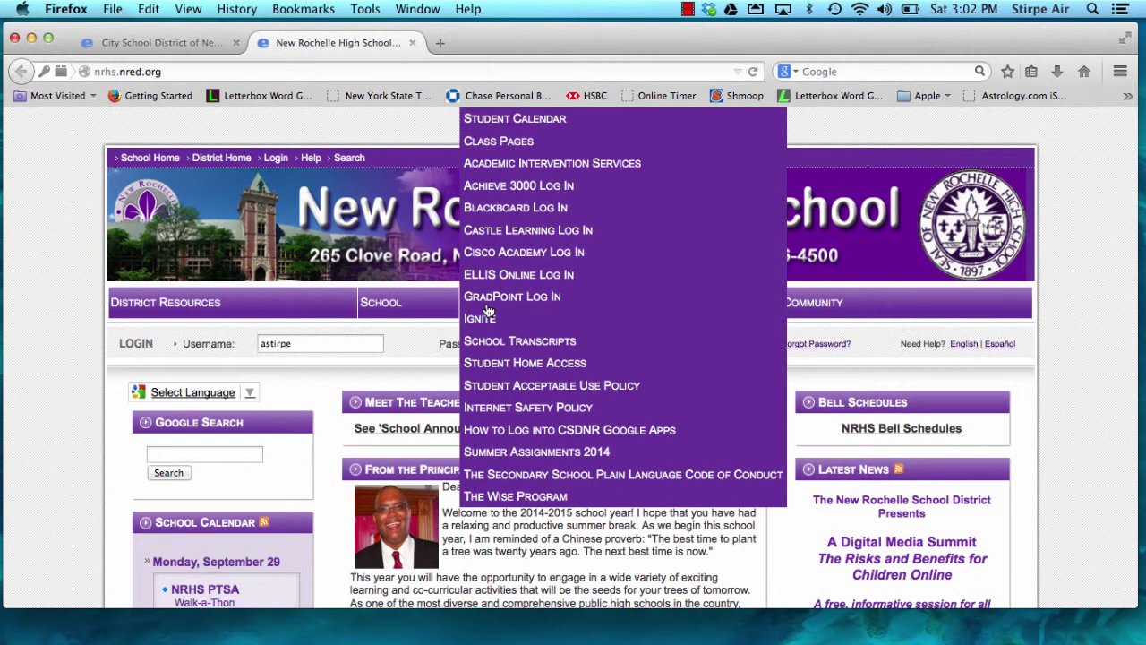
left_click(501, 207)
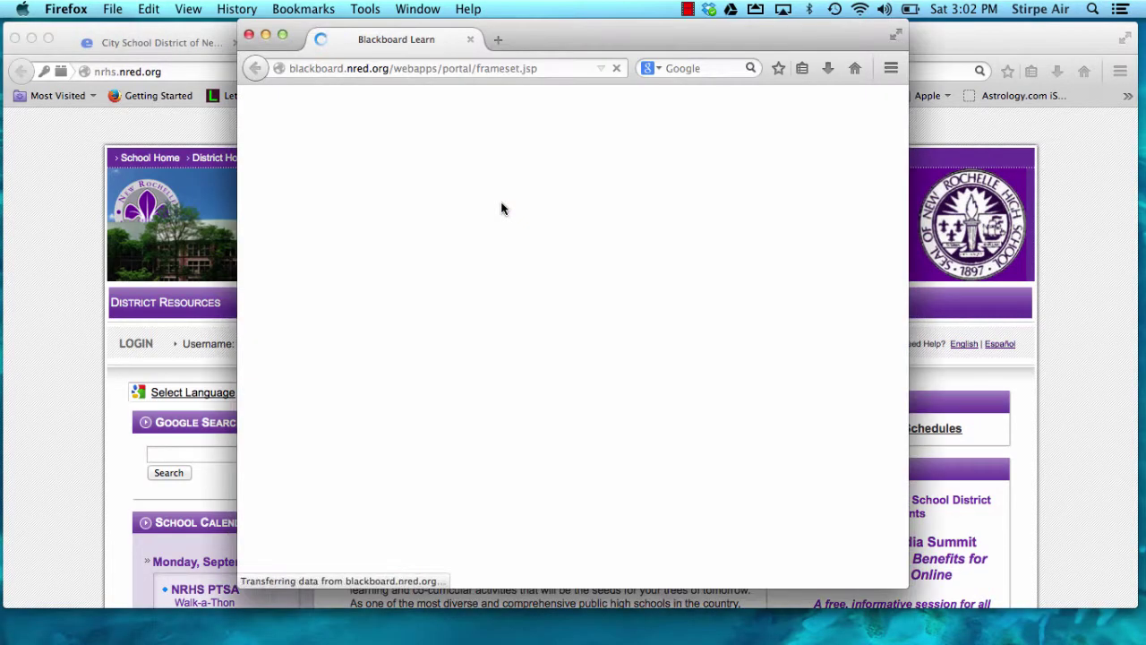
left_click(897, 35)
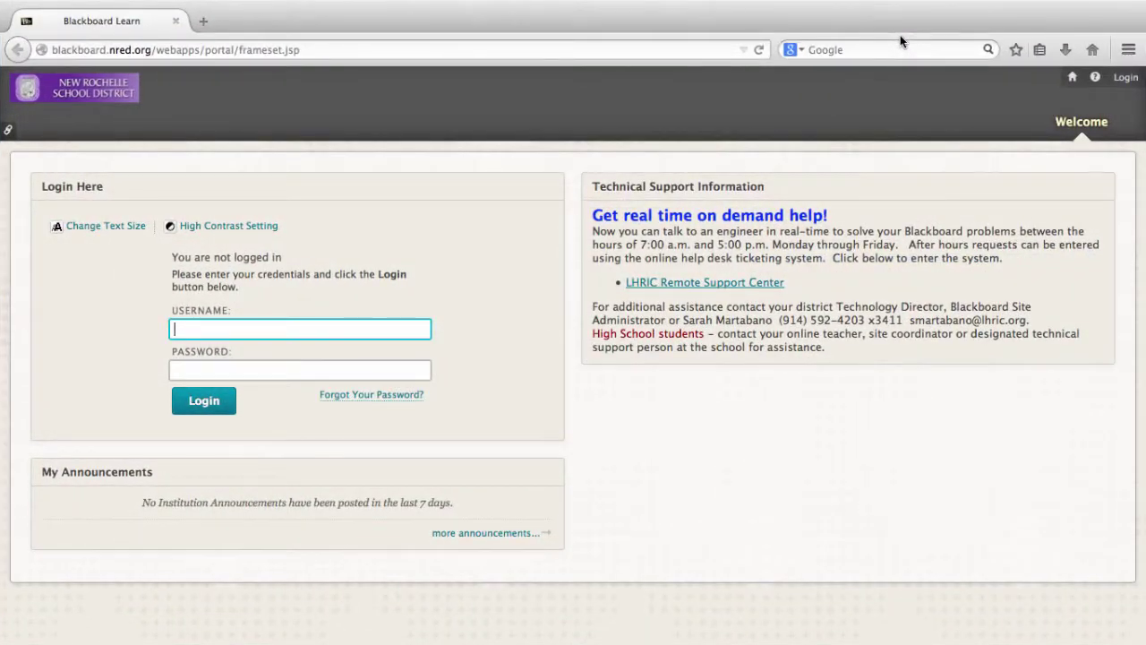